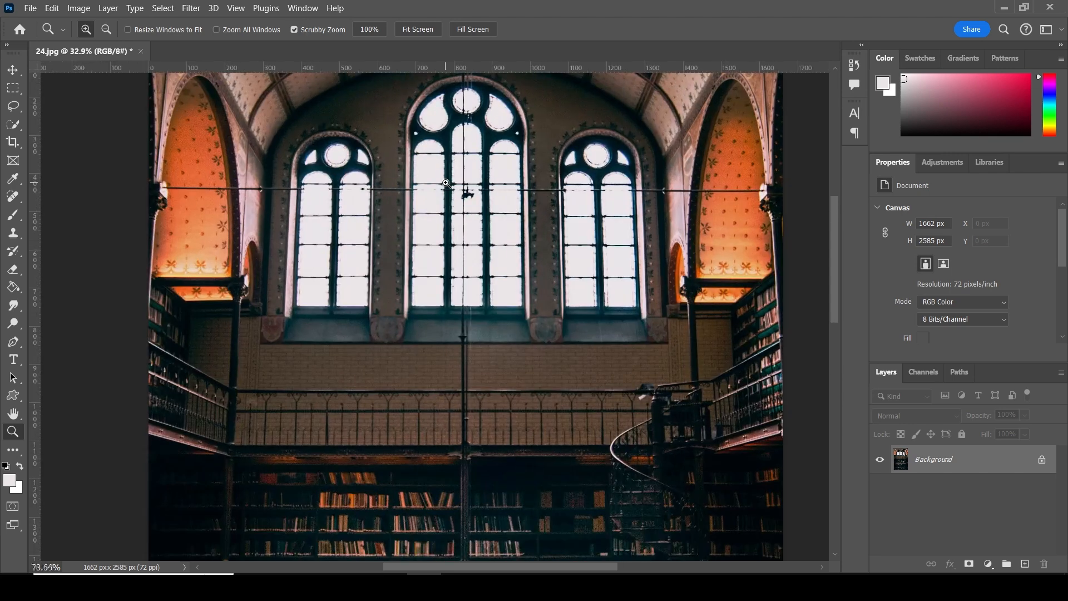
Draw a freehand lasso selection around all three arched windows
left_click_drag(524, 168, 519, 263)
left_click(14, 106)
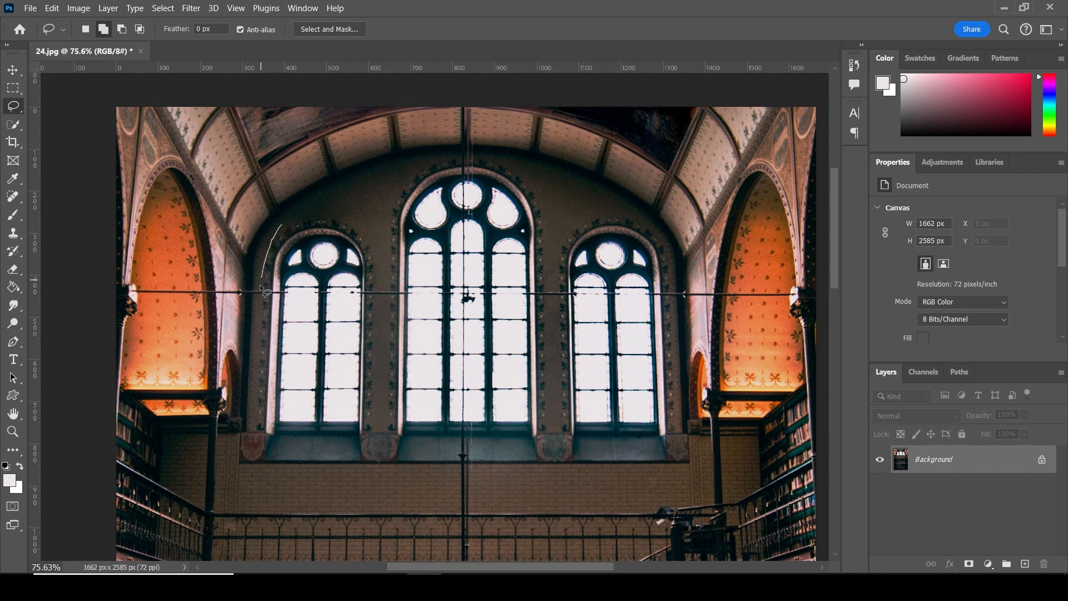
mouse_move(258, 322)
left_mouse_down()
mouse_move(255, 395)
mouse_move(276, 437)
mouse_move(299, 443)
mouse_move(680, 441)
mouse_move(690, 421)
mouse_move(676, 260)
mouse_move(646, 223)
mouse_move(559, 216)
left_mouse_up()
mouse_move(532, 174)
left_mouse_down()
mouse_move(514, 155)
mouse_move(429, 157)
mouse_move(408, 168)
mouse_move(381, 217)
mouse_move(282, 225)
left_mouse_up()
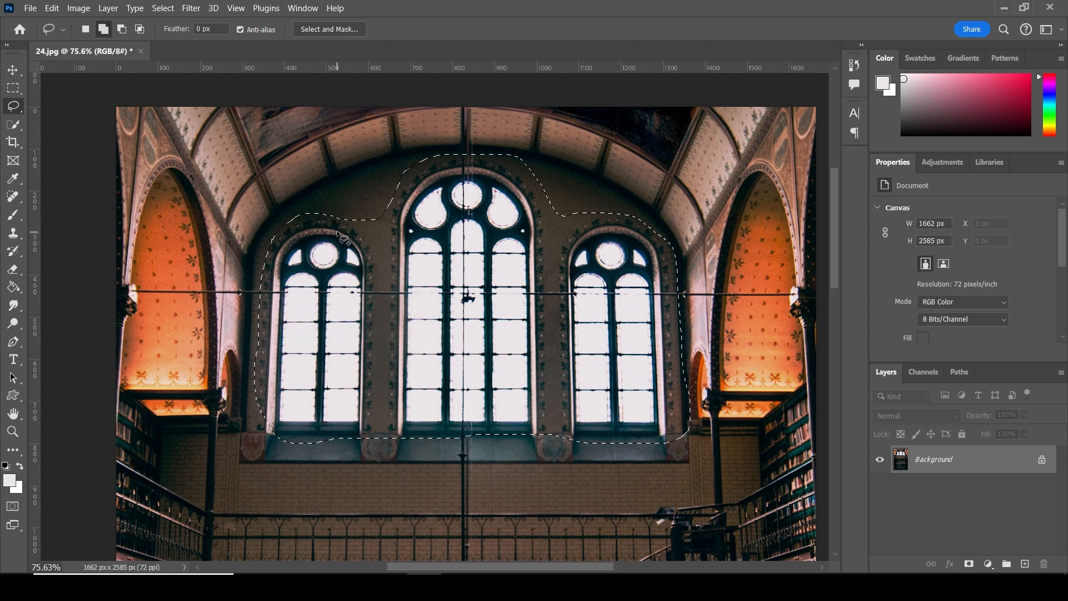
Narrow the selection to the bright window panes using Color Range with Sampled Colors and slightly lower fuzziness
left_click(166, 8)
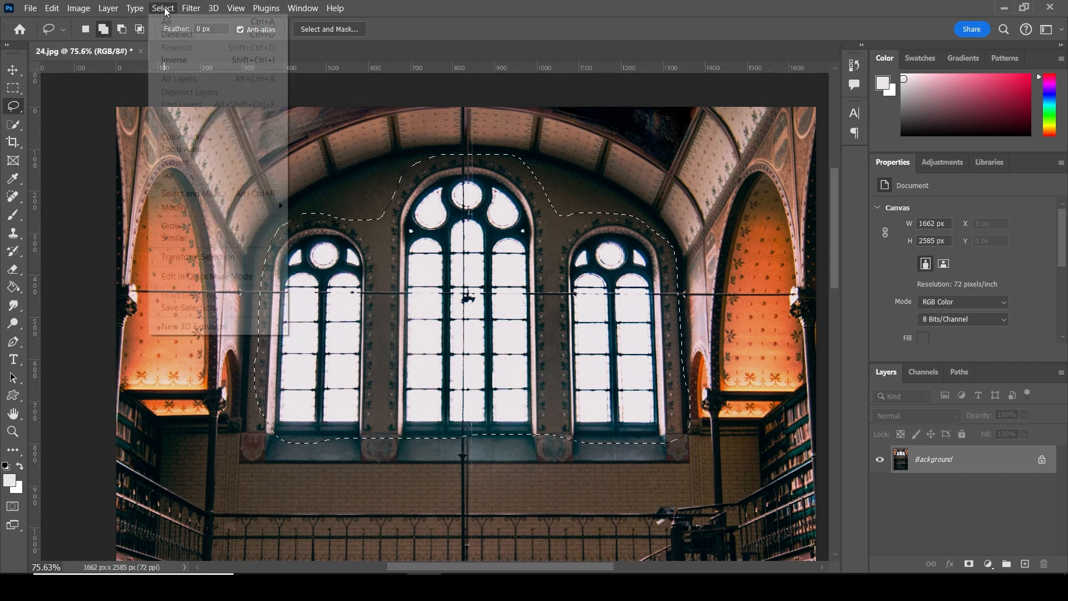
left_click(185, 137)
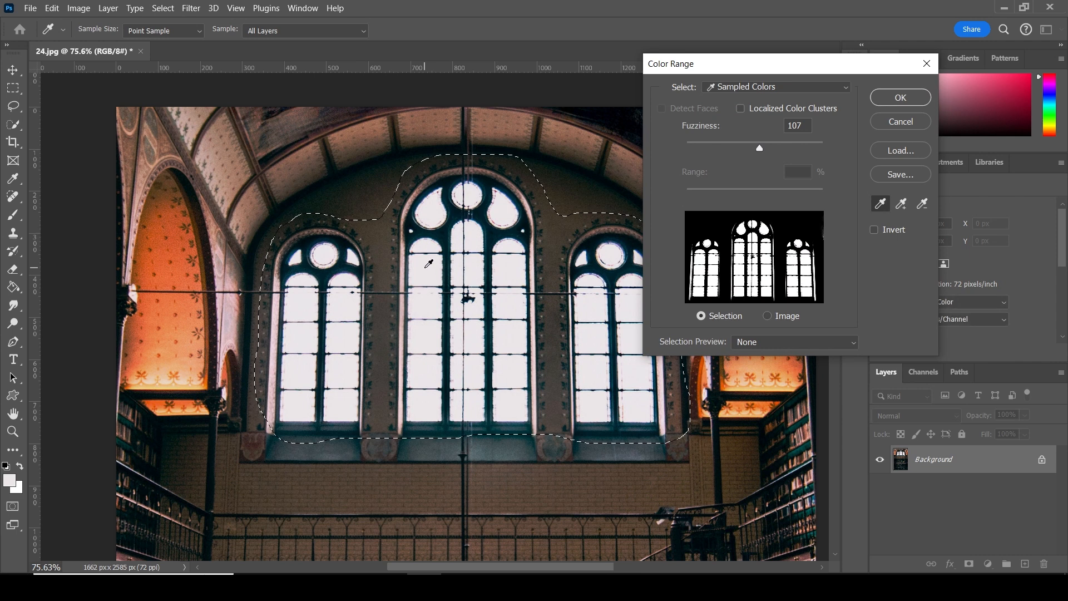
left_click_drag(759, 146, 754, 142)
left_click(906, 95)
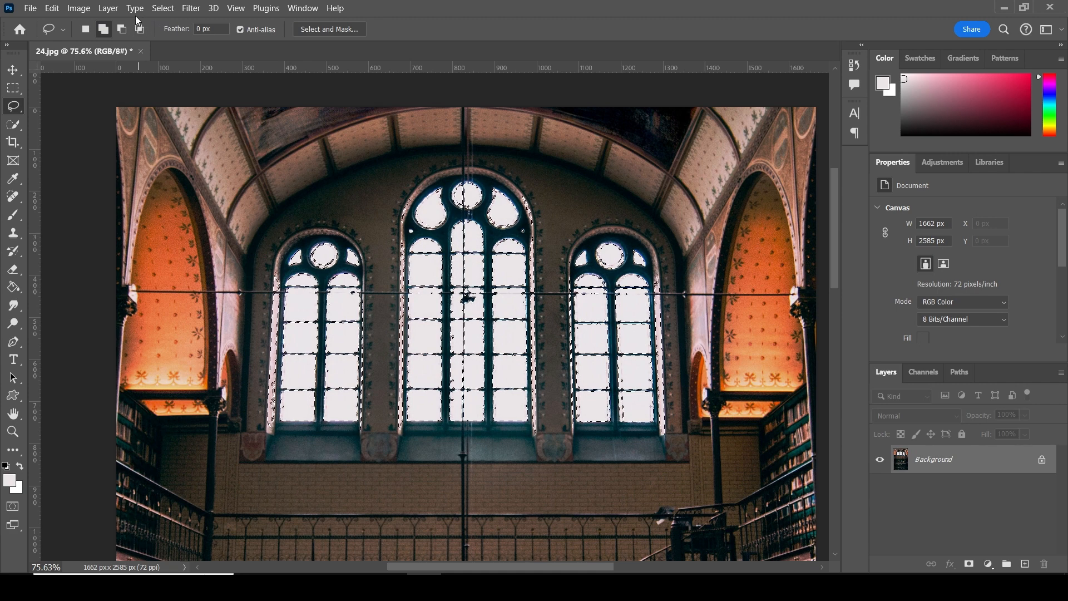
Copy the selected window panes onto a new layer
left_click(108, 8)
mouse_move(118, 22)
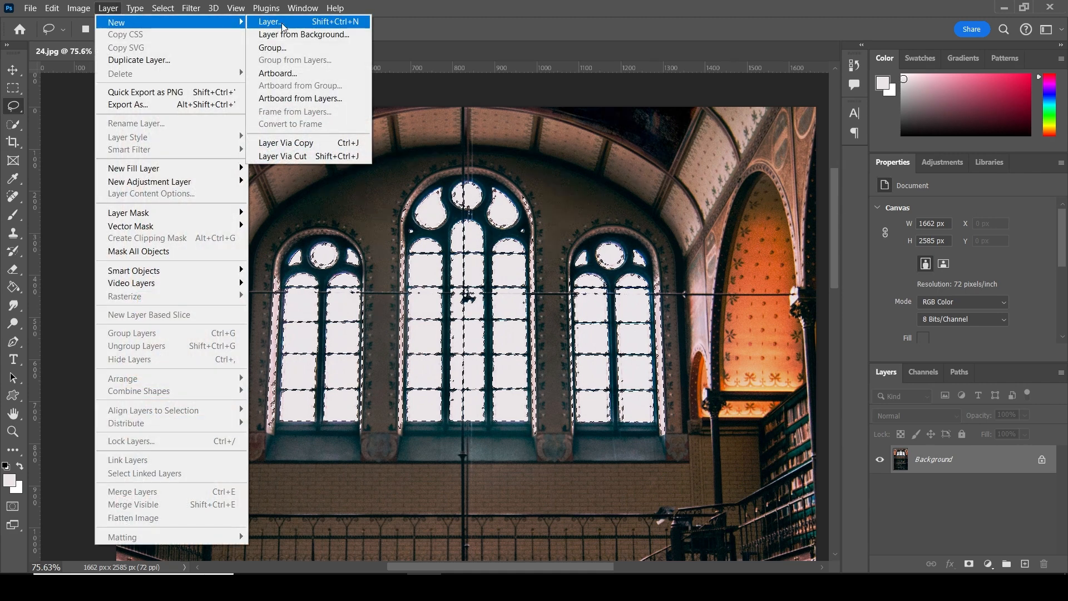
left_click(306, 143)
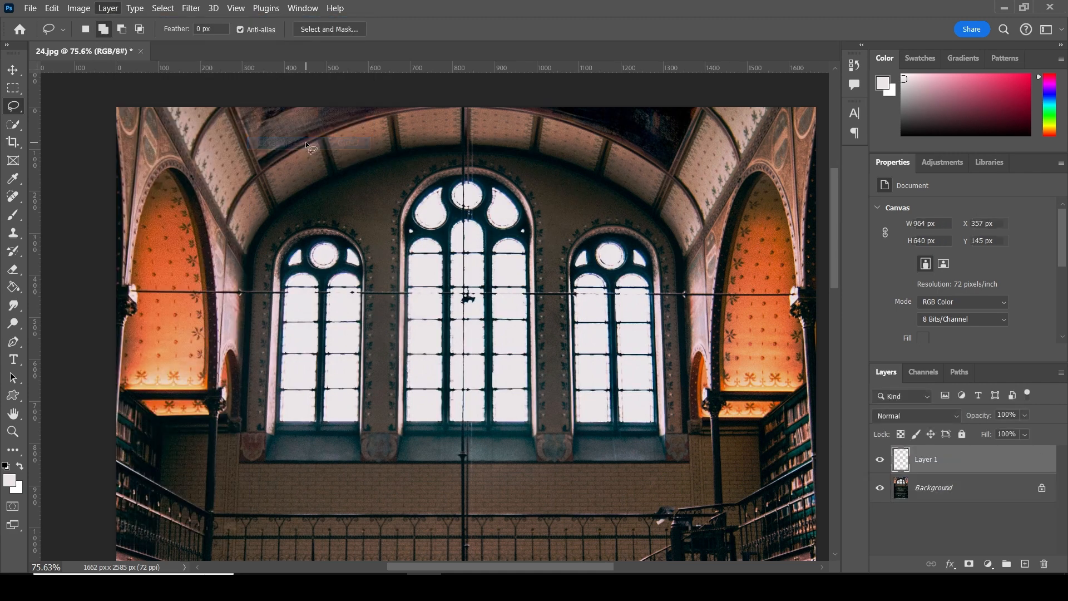
Apply a Radial Blur to the copied panes with amount 100, Zoom method, Best quality and the blur center at the top middle
left_click(188, 11)
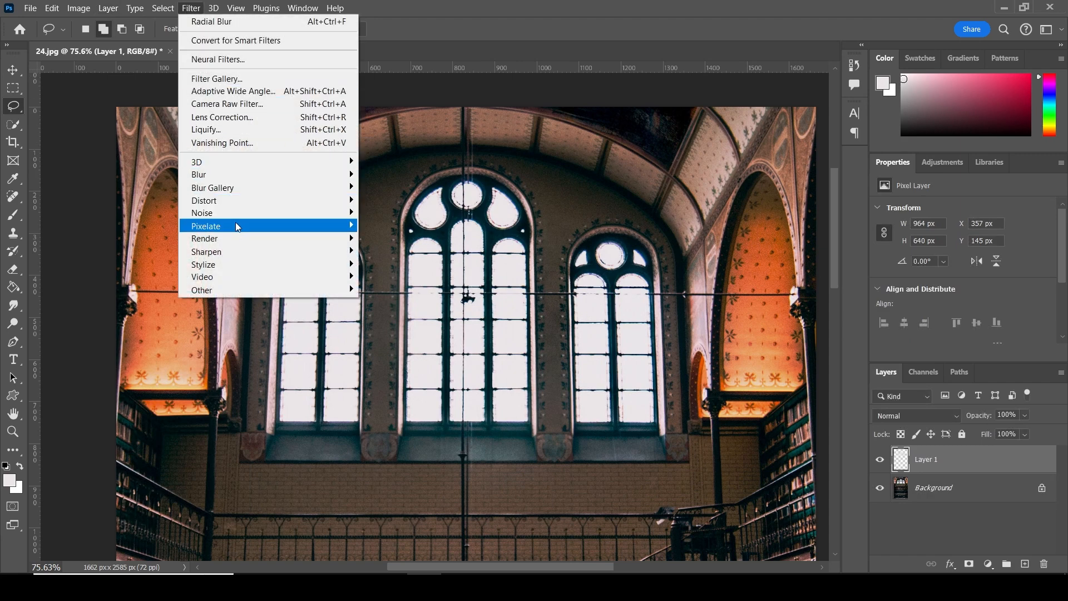
mouse_move(246, 174)
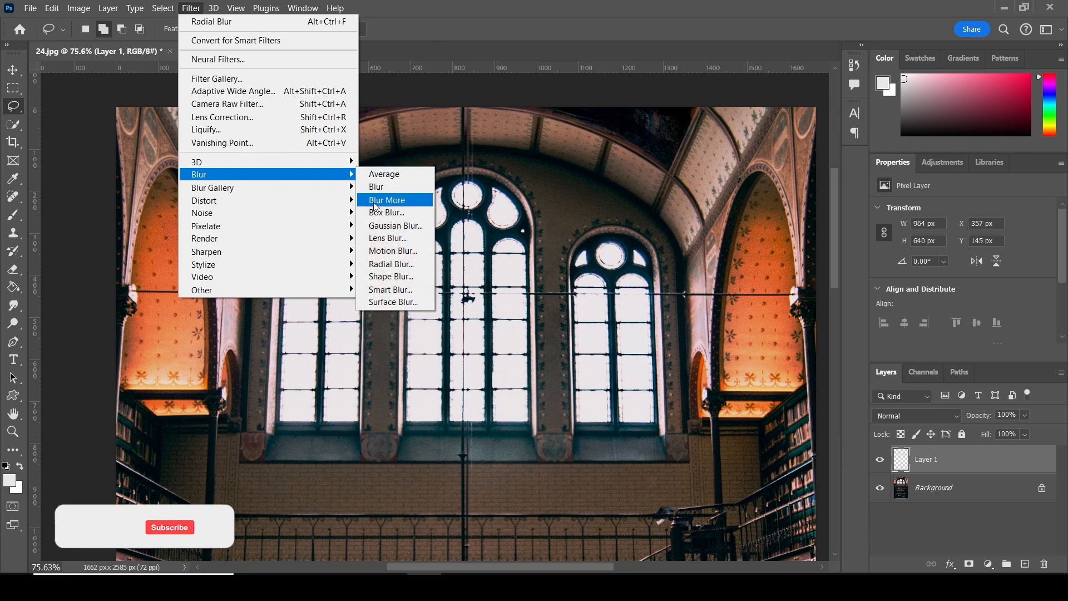
left_click(391, 264)
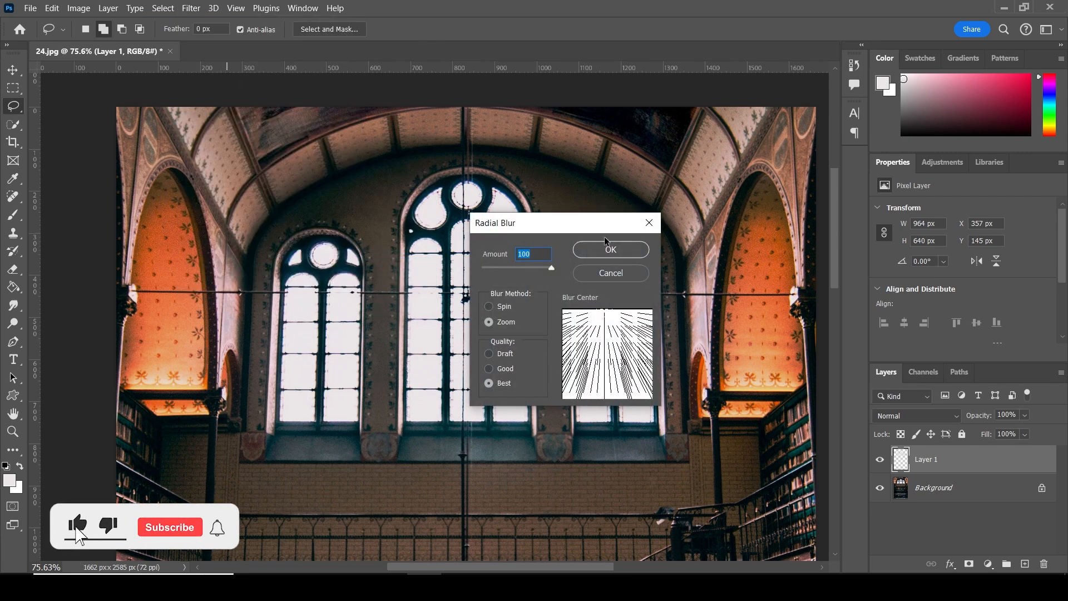
left_click_drag(557, 223, 678, 209)
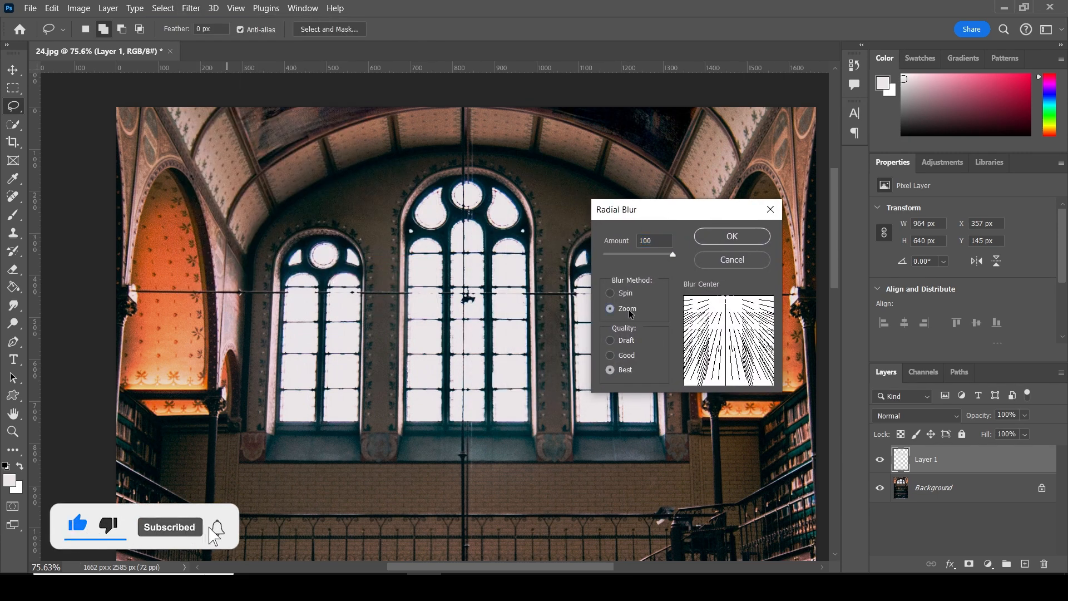
left_click(726, 316)
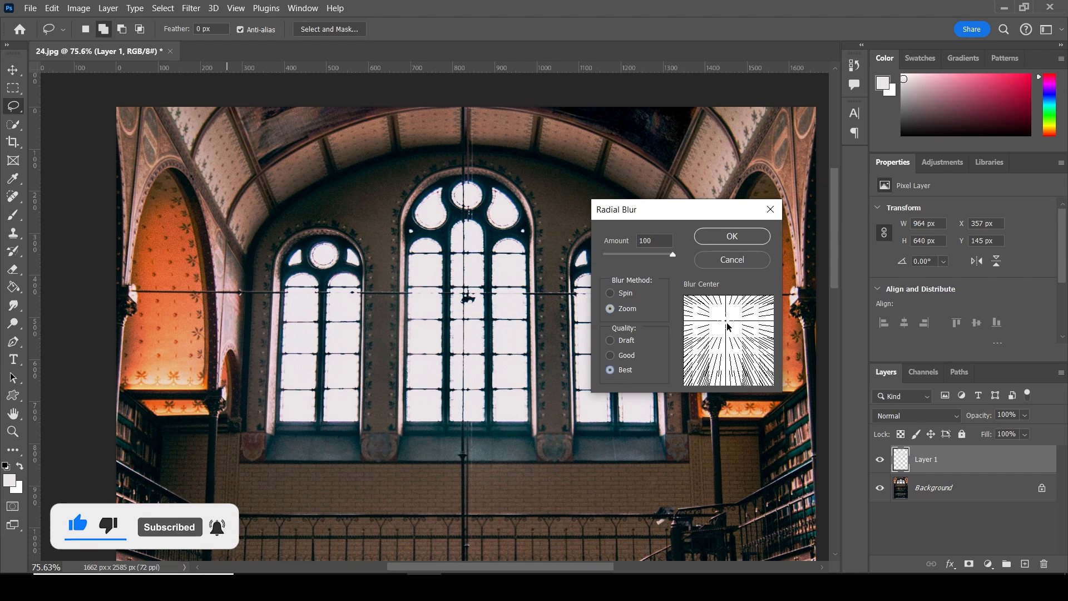
left_click_drag(730, 324, 729, 297)
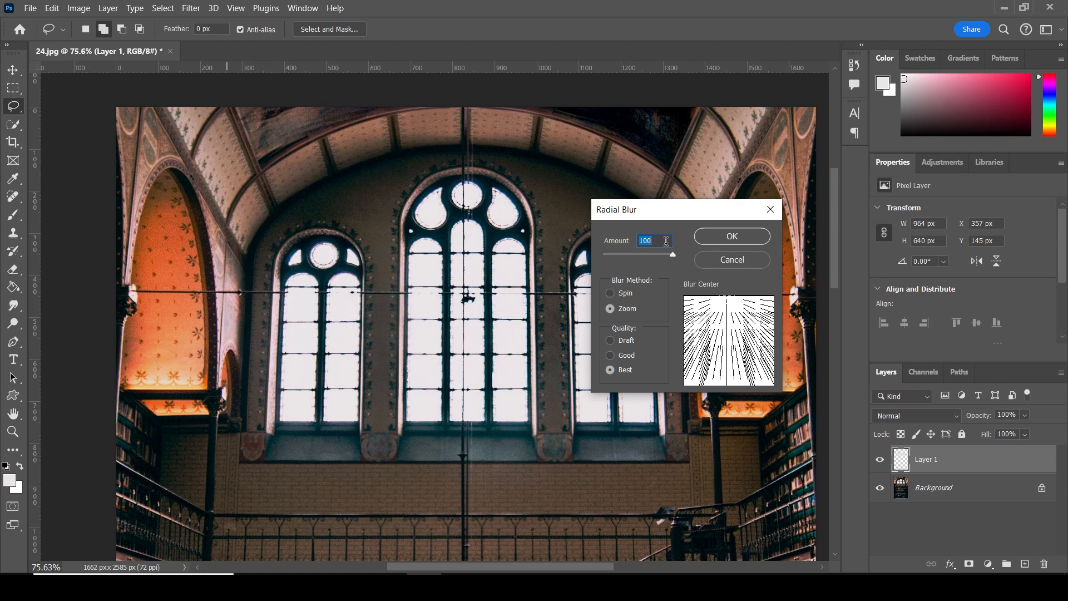
left_click(743, 237)
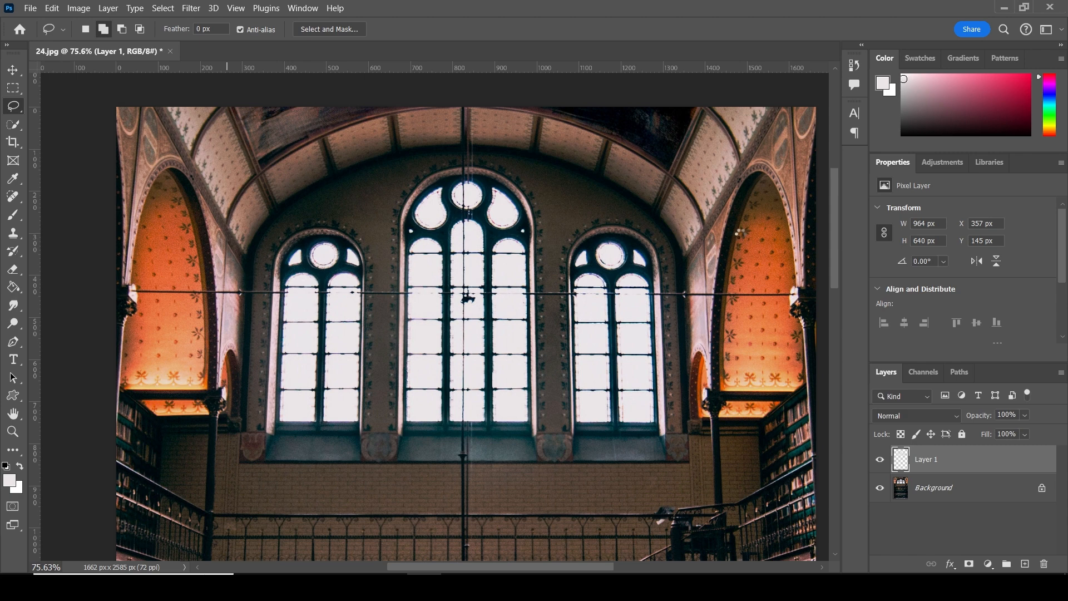
Reapply the same Radial Blur twice more to lengthen the light rays
left_click(186, 13)
left_click(197, 20)
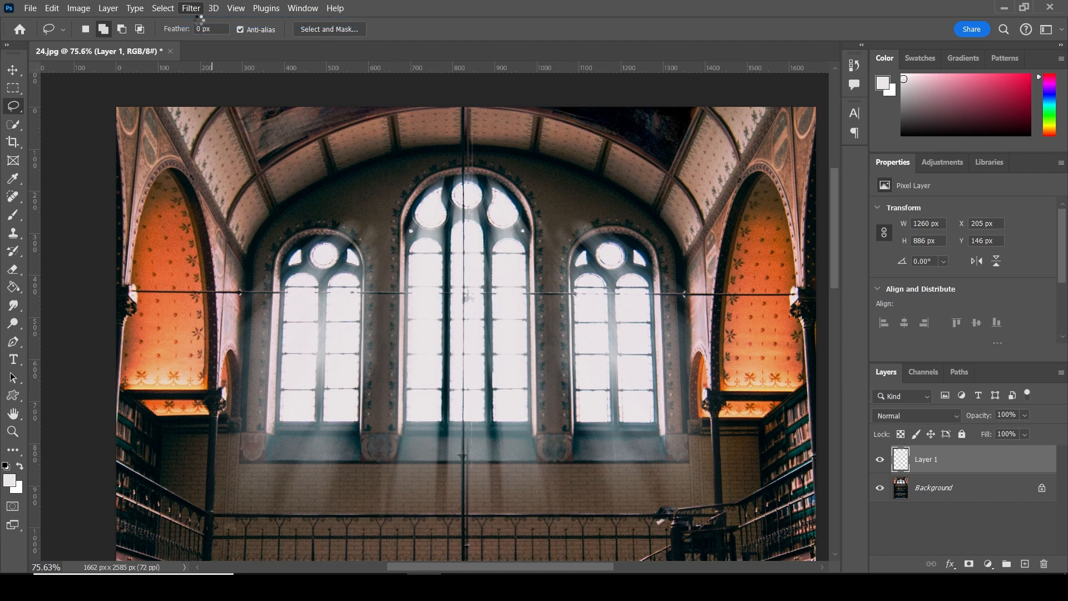
left_click(191, 10)
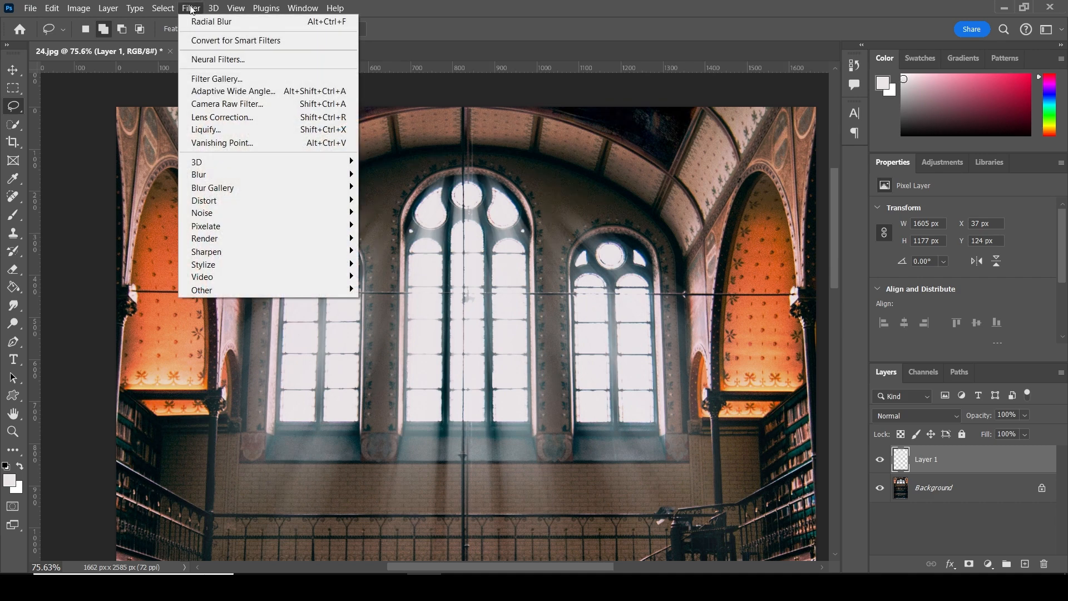
left_click(200, 21)
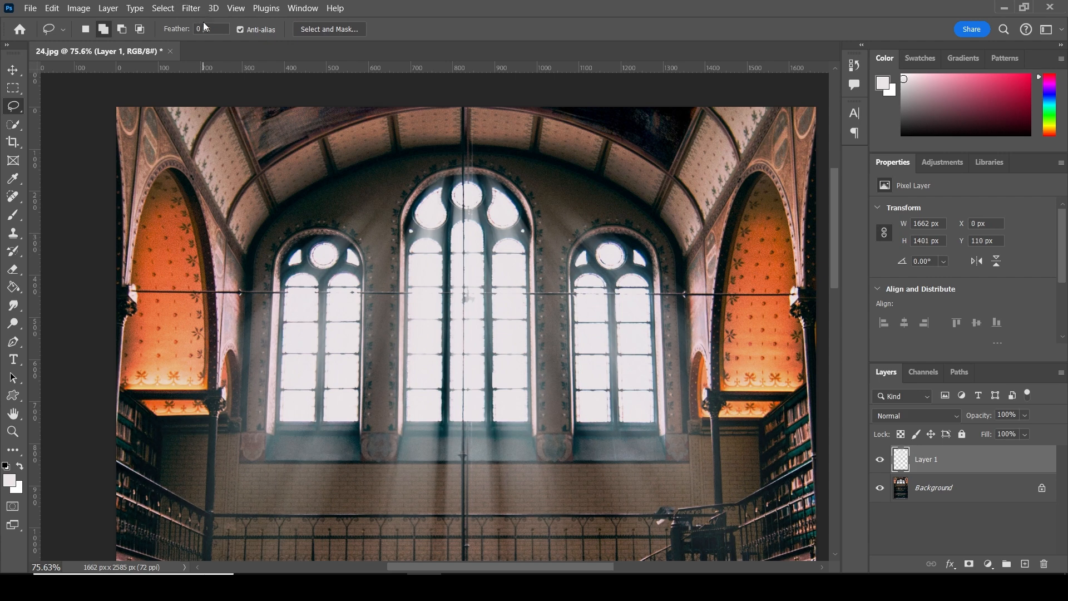
Duplicate the blurred light-ray layer to strengthen the rays
key("z")
left_click_drag(501, 322, 477, 291)
key("space")
left_click_drag(503, 327, 469, 272)
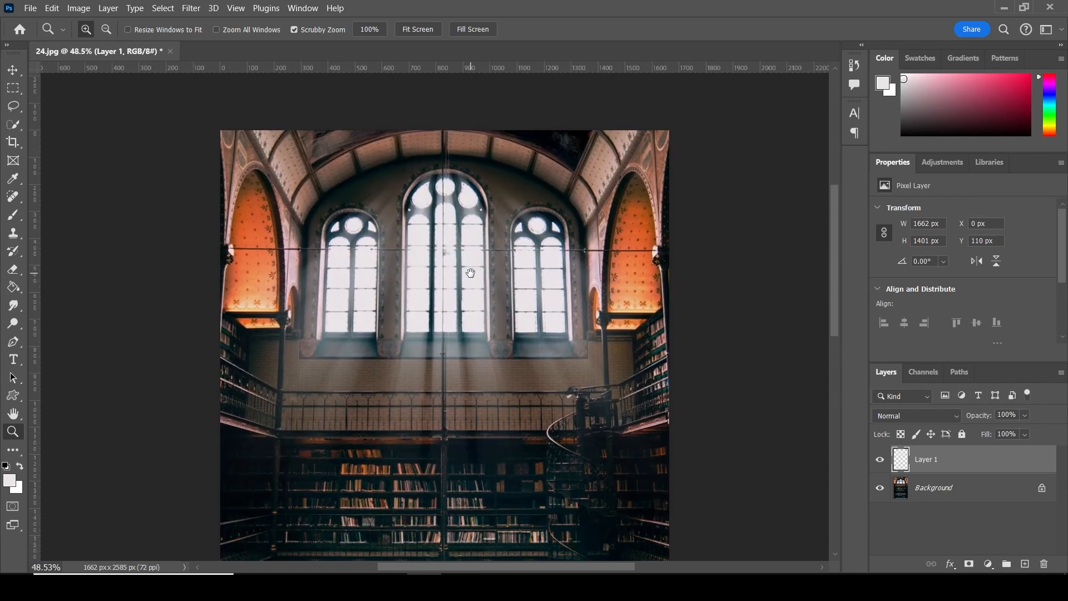
left_click_drag(1018, 460, 1026, 564)
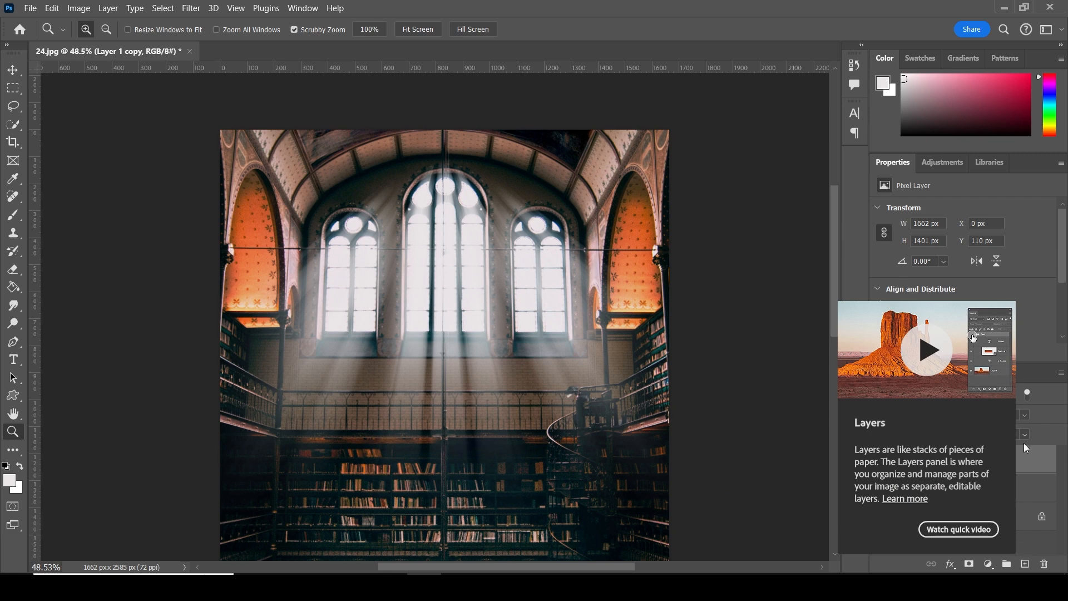
Soften the duplicated light-ray layer with a Gaussian Blur
left_click(982, 491)
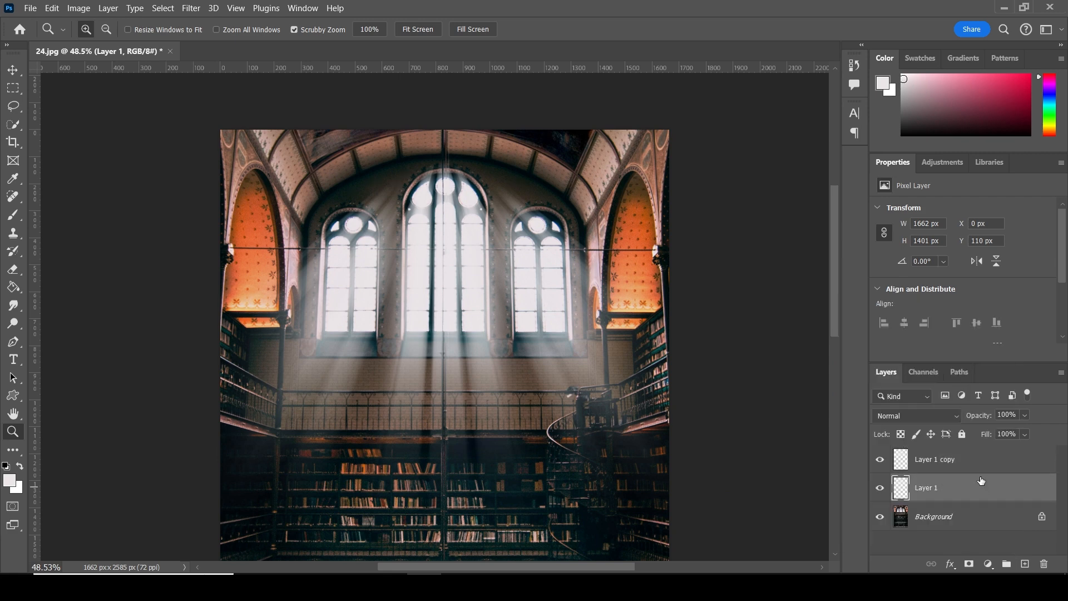
left_click(1031, 457)
left_click(195, 9)
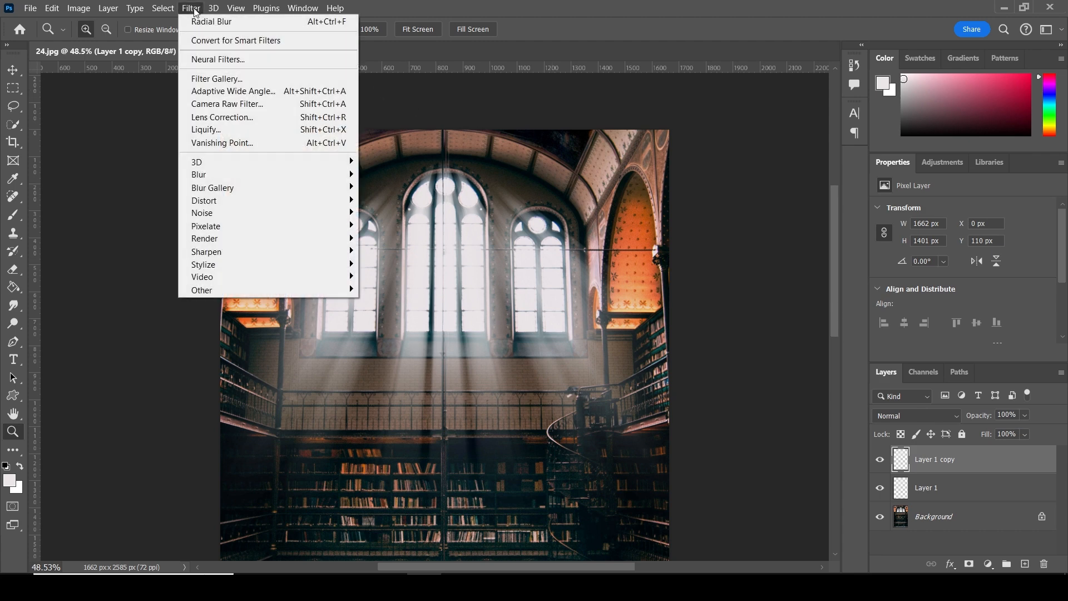
mouse_move(232, 176)
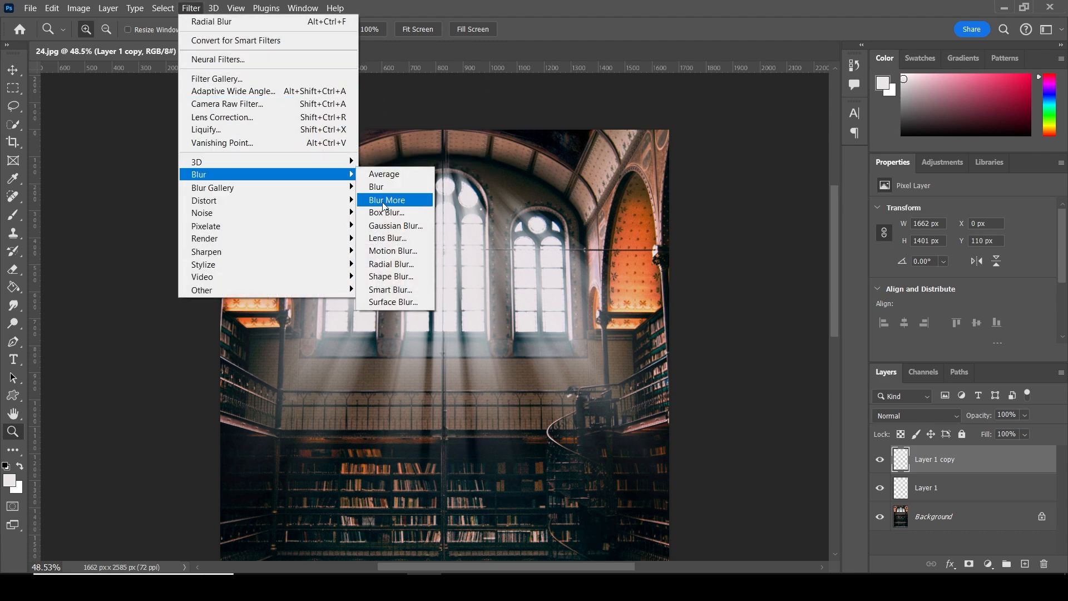
left_click(388, 226)
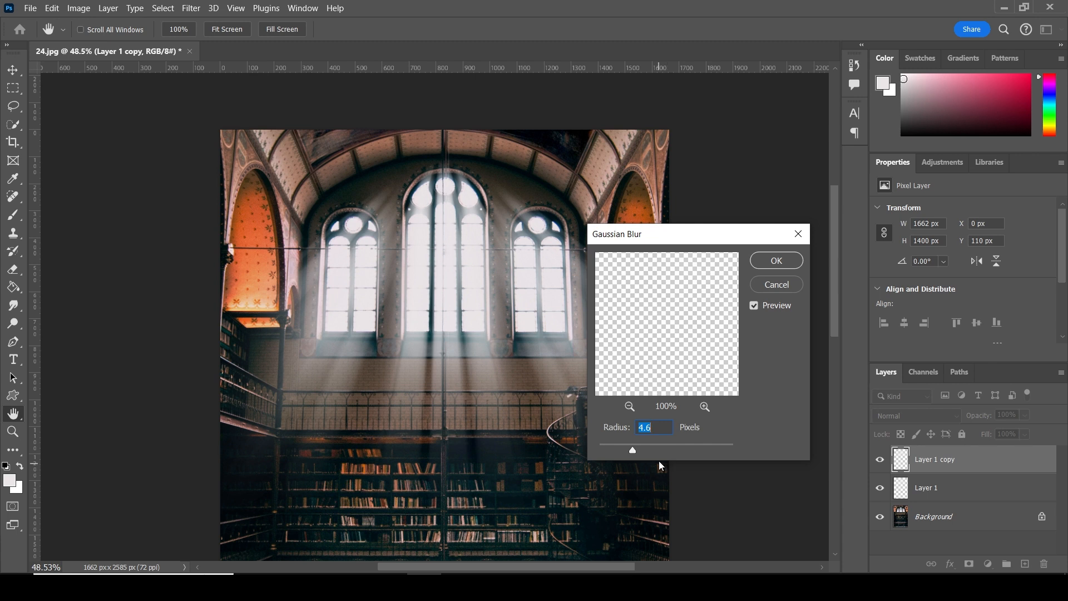
left_click(657, 445)
left_click(777, 262)
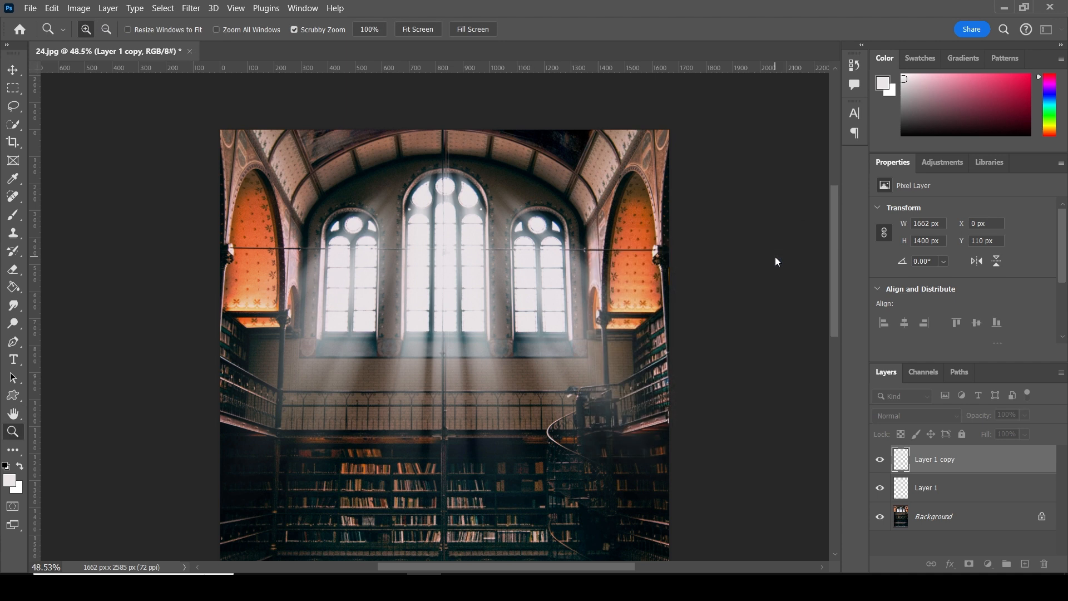
Create a new layer group in Pass Through mode at 100% opacity above the two light-ray layers
left_click(992, 491)
left_click(987, 463, "ctrl")
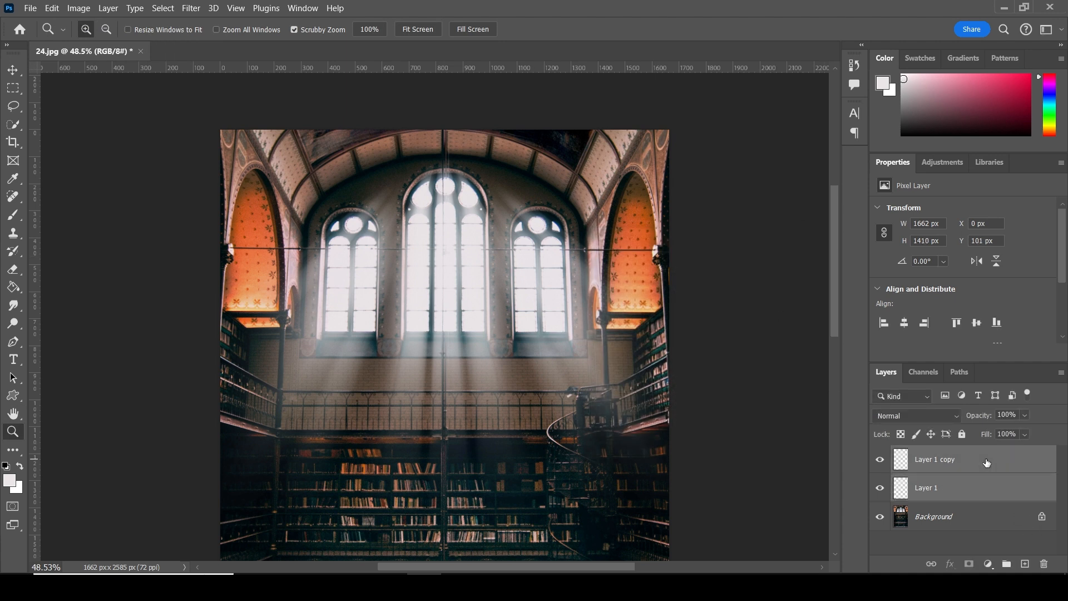
left_click(107, 9)
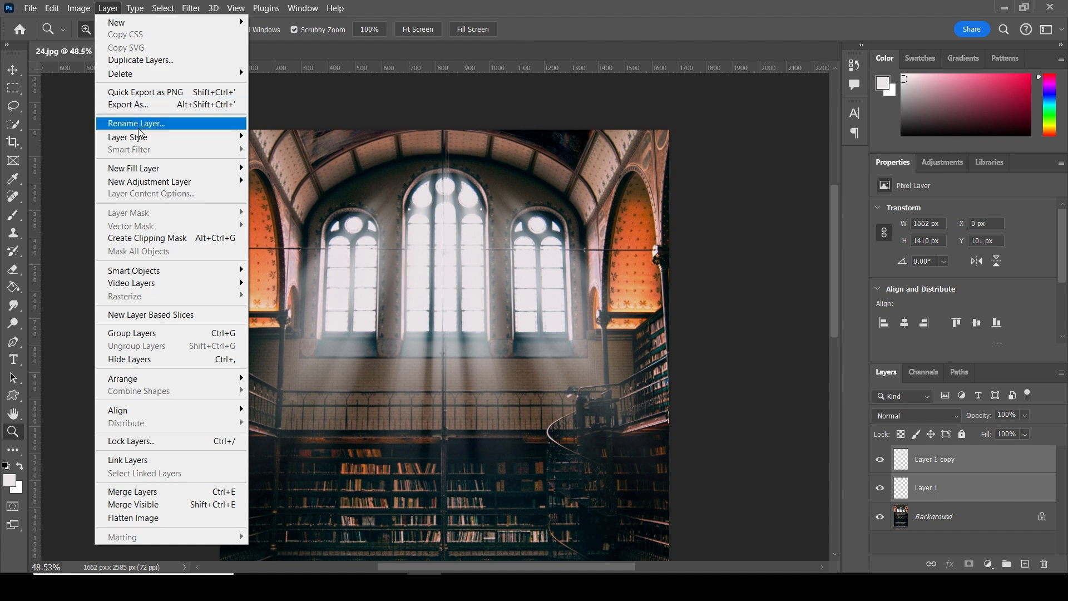
mouse_move(51, 14)
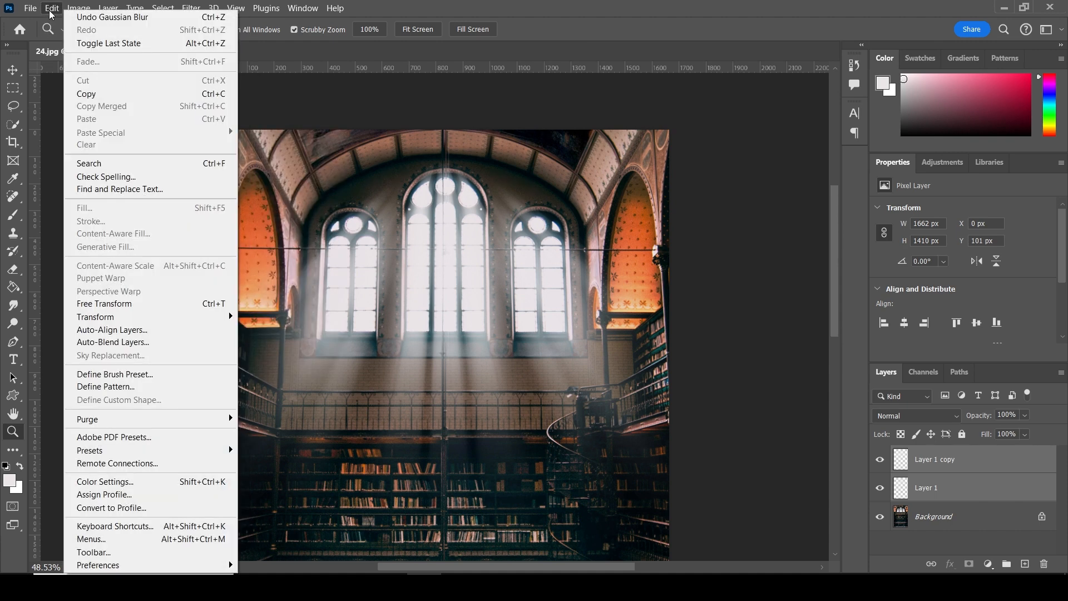
mouse_move(110, 9)
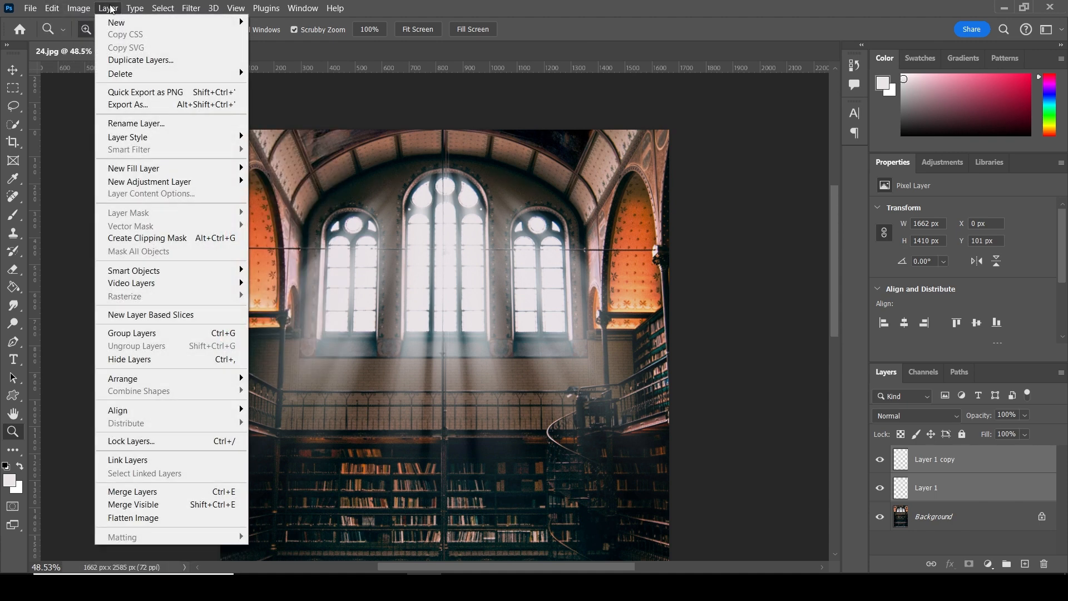
mouse_move(197, 23)
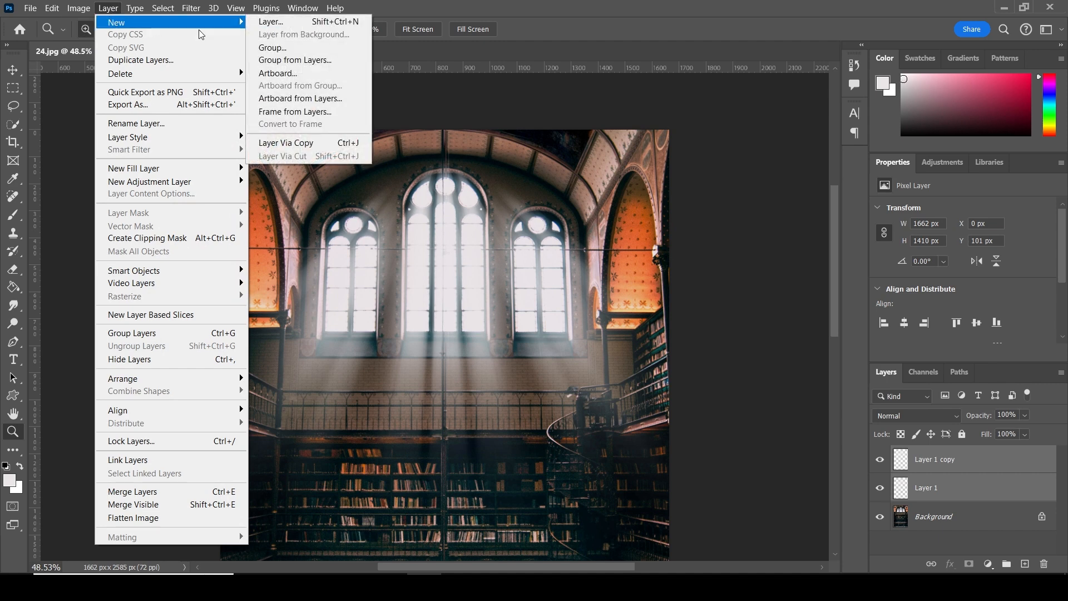
left_click(276, 48)
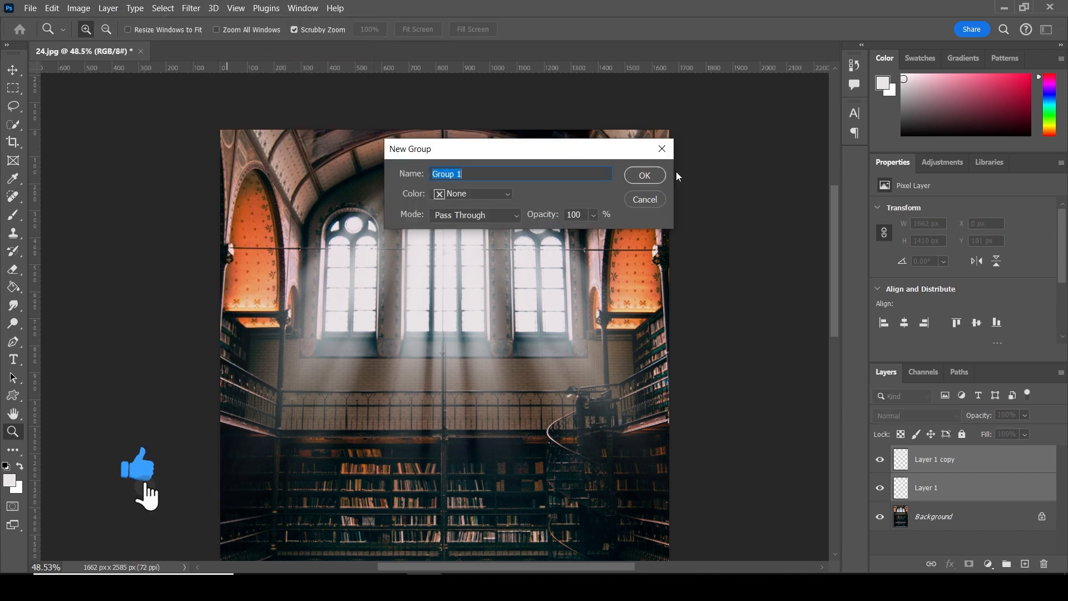
left_click(645, 175)
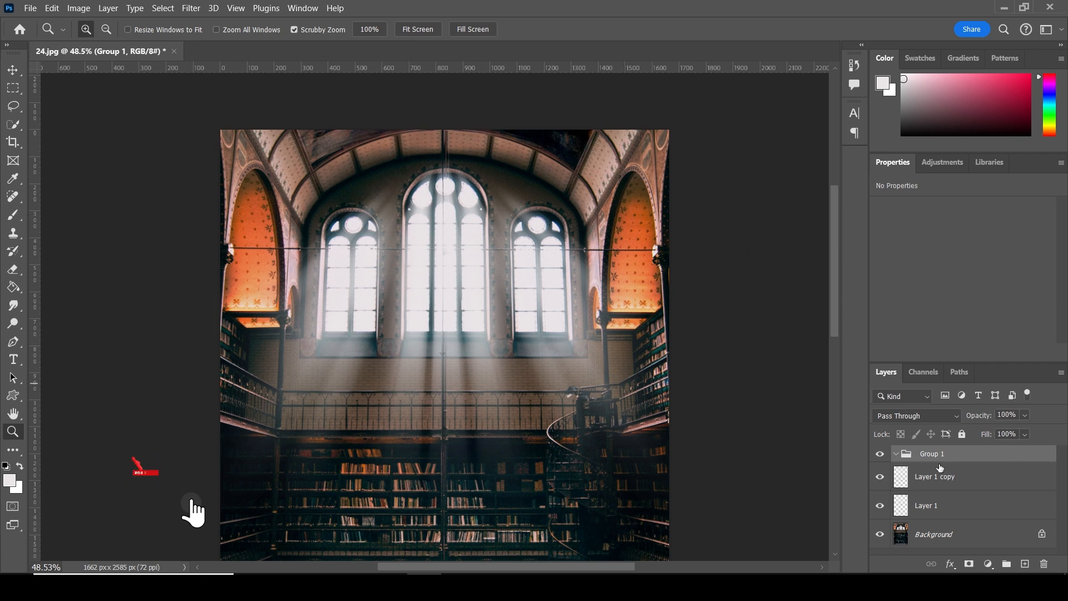
Move both light-ray layers into the new group
left_click(897, 453)
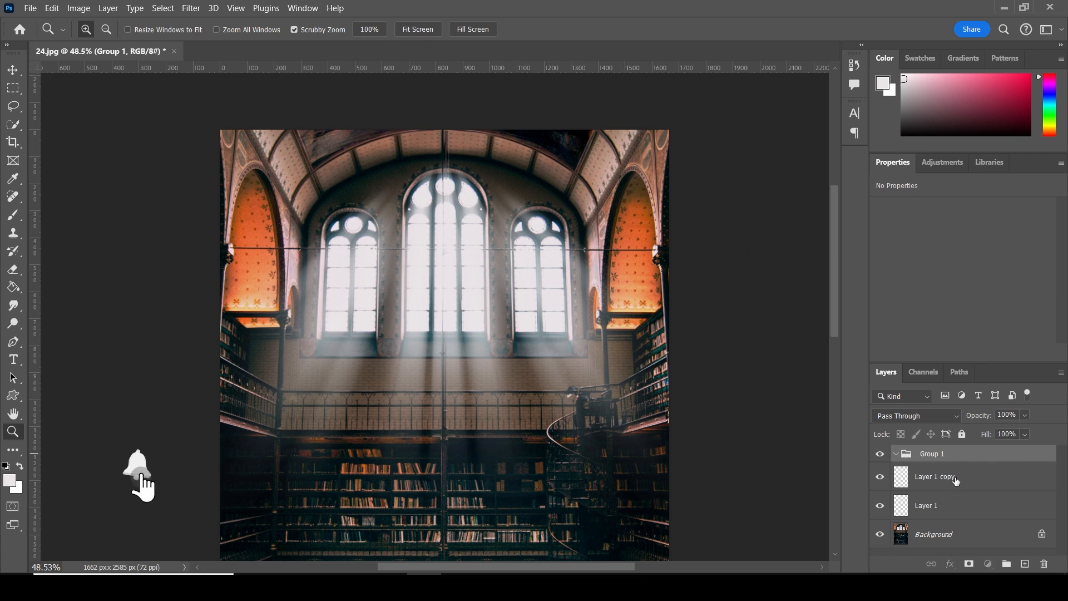
left_click(956, 481)
left_click(960, 506, "shift")
left_click_drag(960, 506, 963, 457)
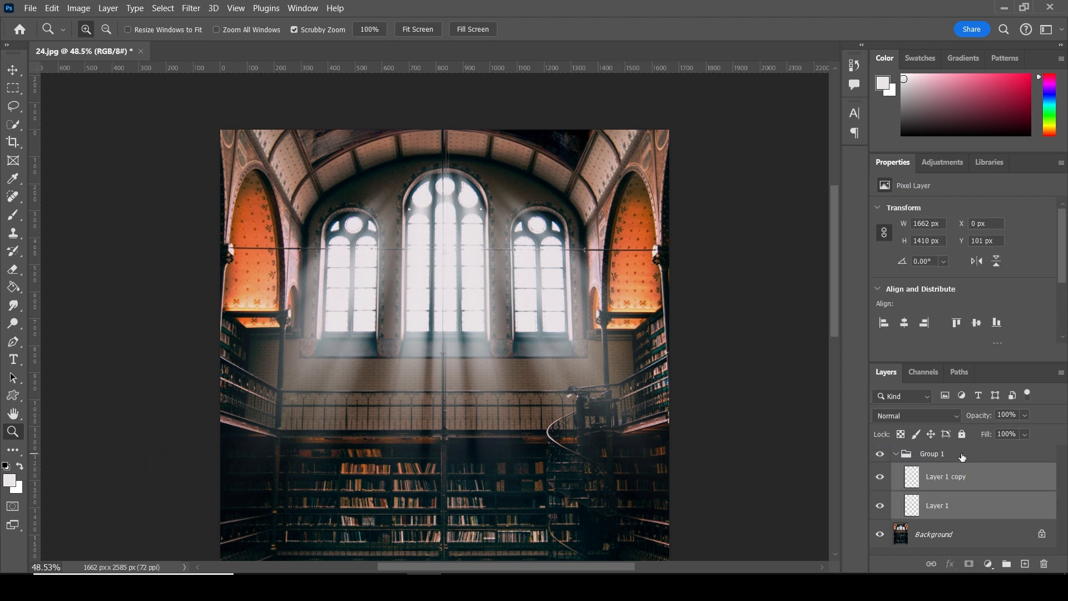
Collapse the light-ray group and add a layer mask to it
left_click(896, 454)
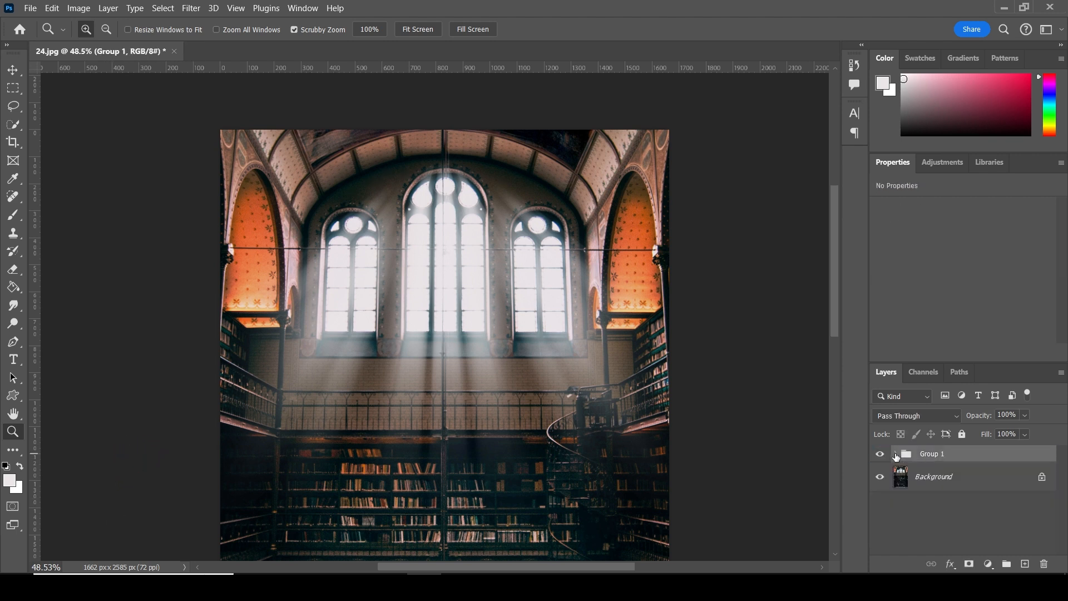
left_click(969, 565)
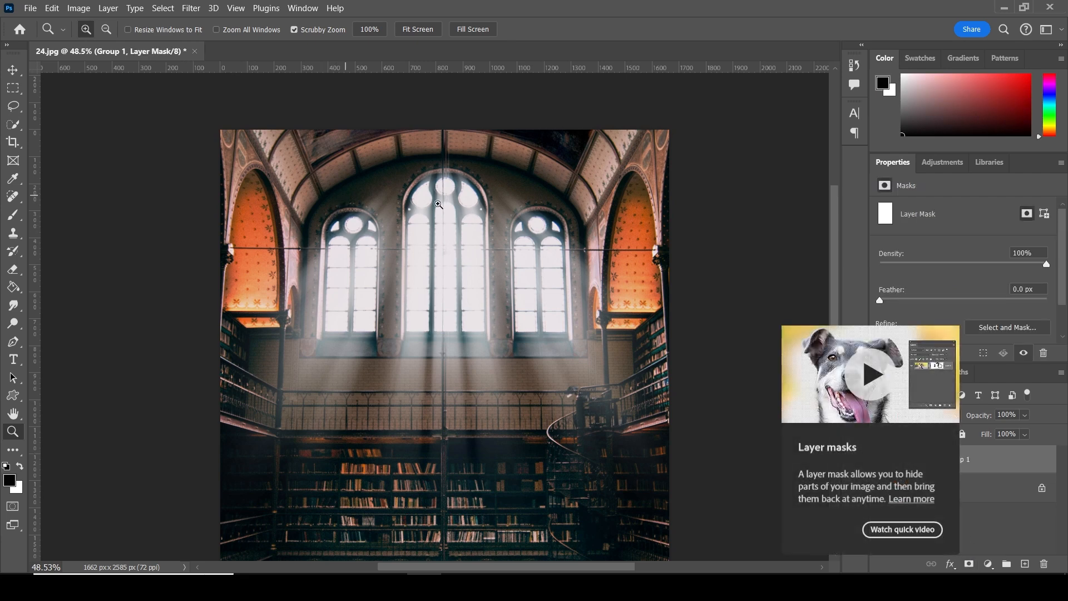
Paint black with a soft 100 px brush on the group's mask to hide the rays spilling onto the wall above the side windows
left_click_drag(448, 190, 467, 237)
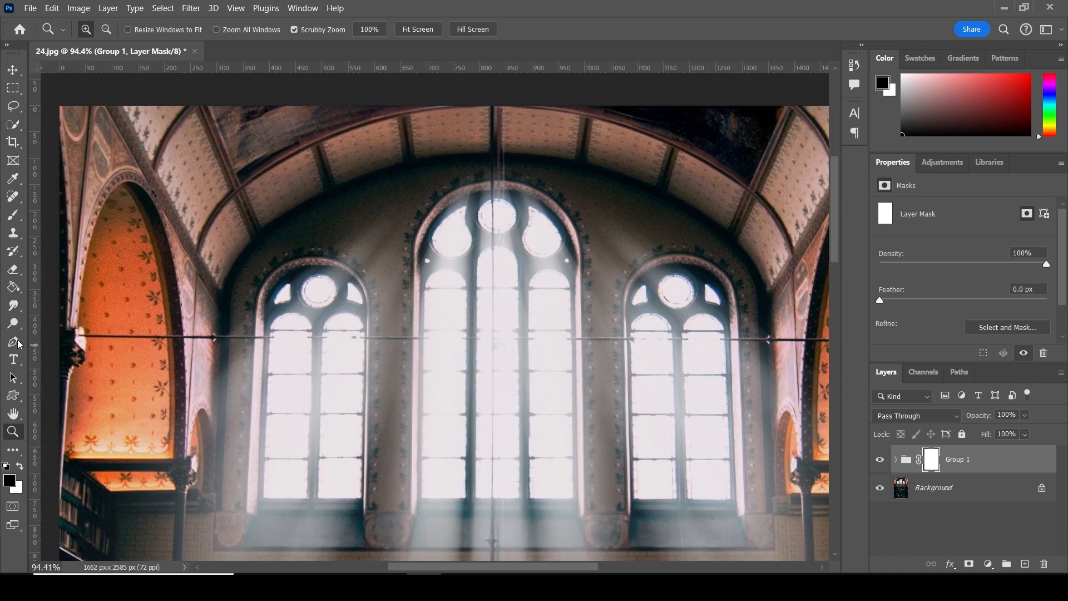
left_click(14, 215)
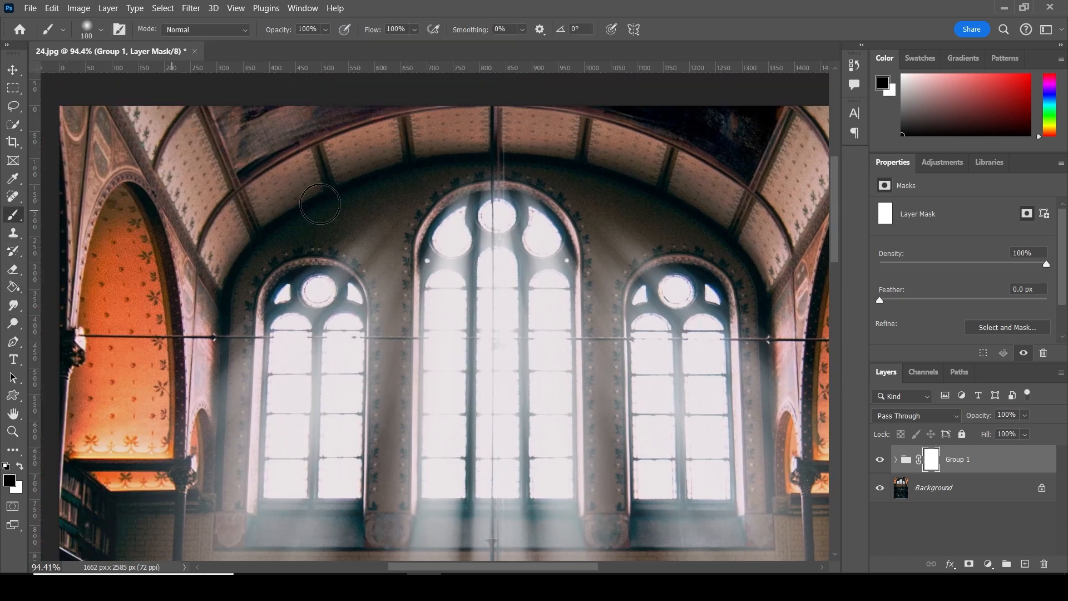
mouse_move(375, 222)
left_mouse_down()
mouse_move(382, 266)
mouse_move(347, 232)
left_mouse_up()
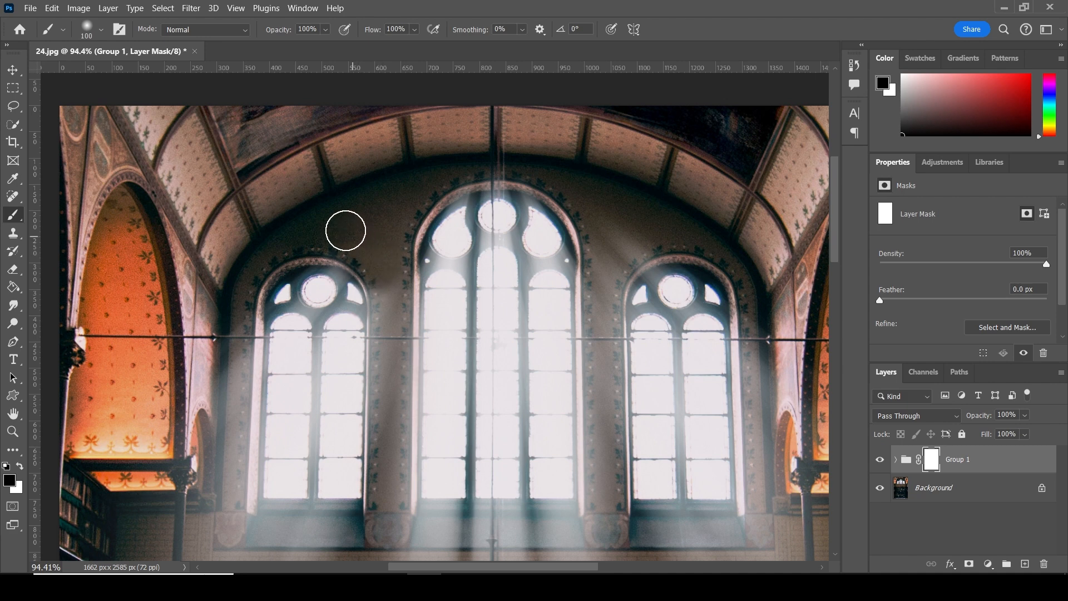
mouse_move(599, 209)
left_mouse_down()
mouse_move(608, 245)
mouse_move(629, 232)
left_mouse_up()
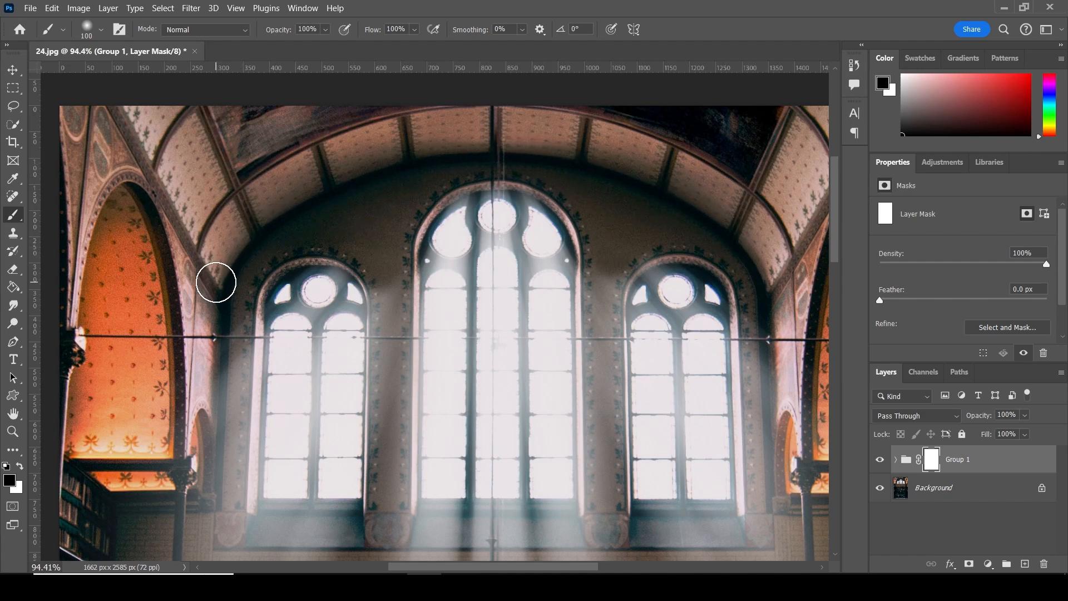
Free-transform the light-ray group itself, stretching its lower edge downward to lengthen the rays over the bookshelves
key("z")
right_click(512, 261)
left_click(526, 267)
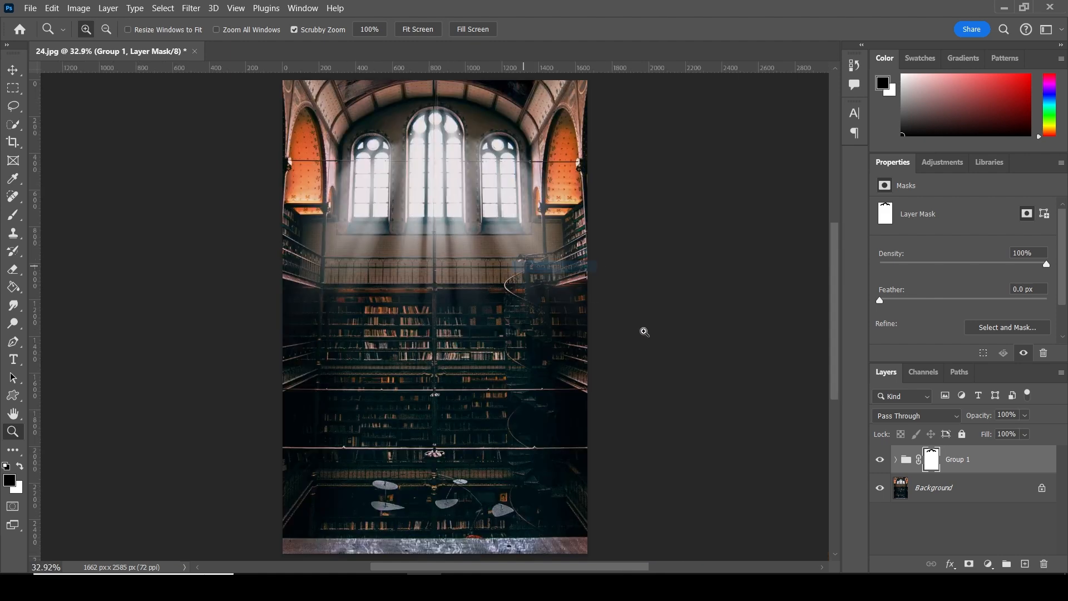
left_click(902, 466)
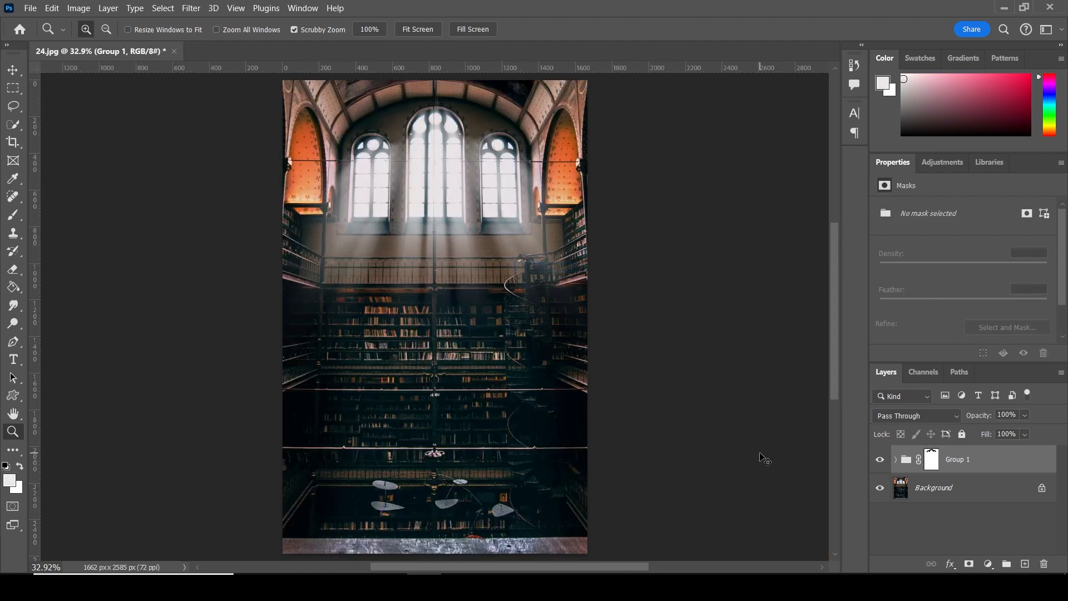
key("ctrl+t")
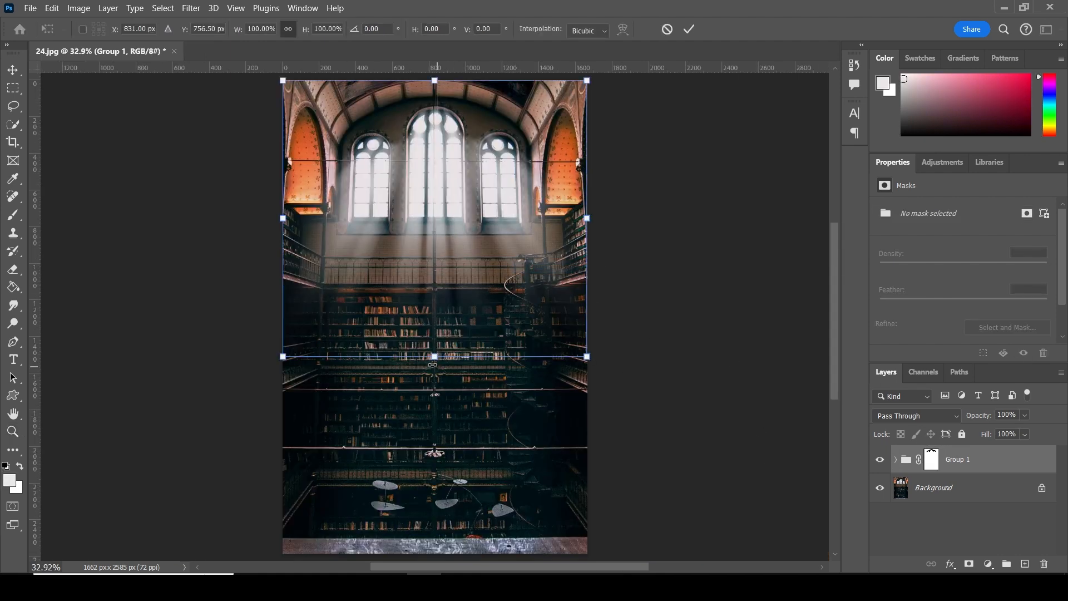
left_click_drag(435, 357, 435, 416)
left_click_drag(434, 81, 435, 164)
Toggle the light-ray group's visibility off and on to compare the library before and after, leaving it shown
key("z")
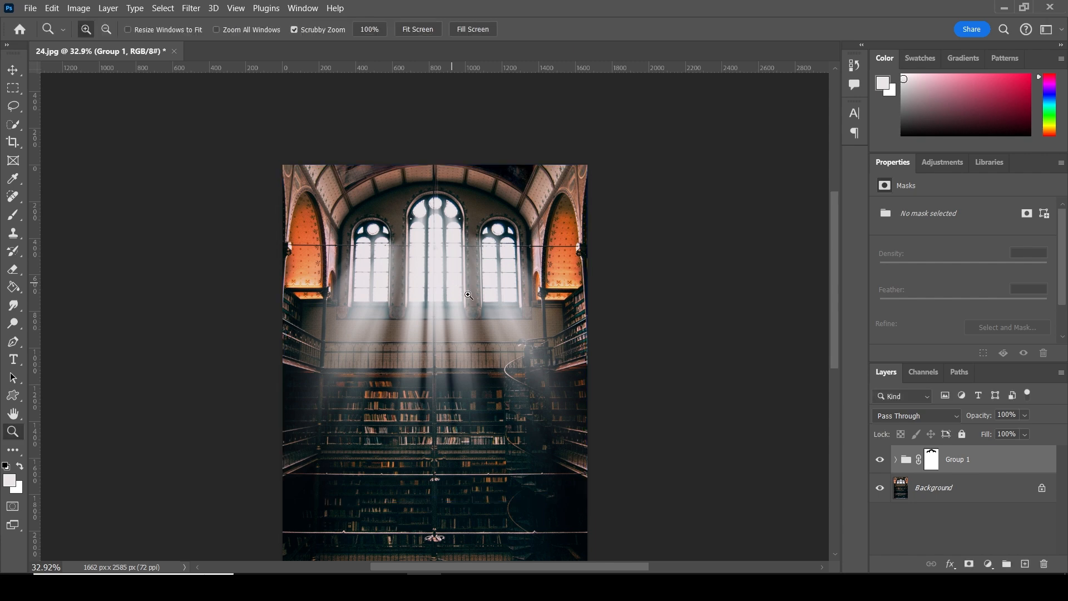
right_click(439, 285)
left_click(465, 289)
left_click_drag(477, 195, 477, 245)
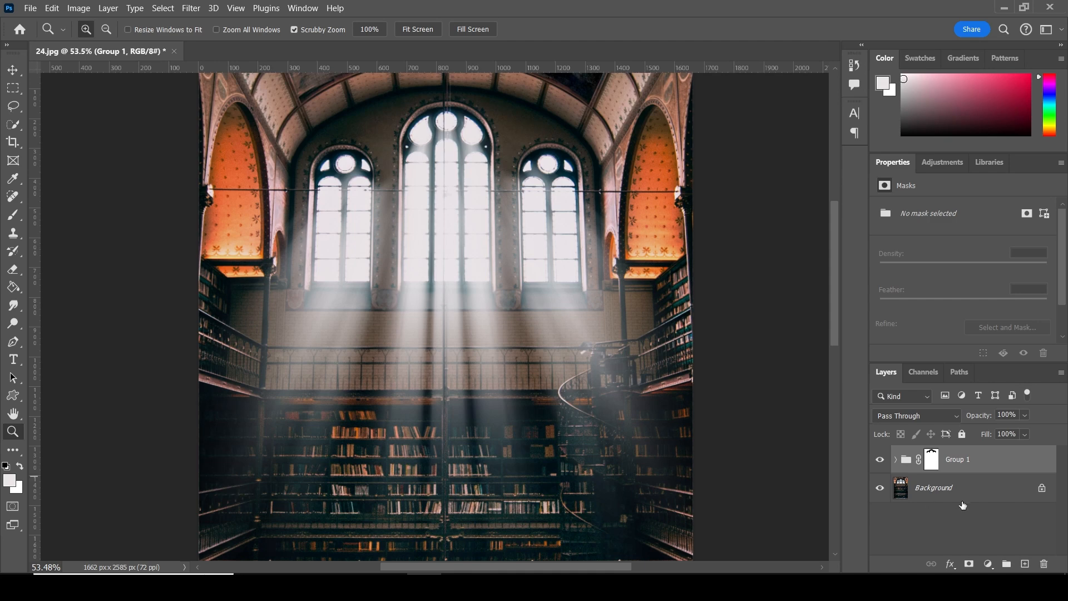
left_click(880, 461)
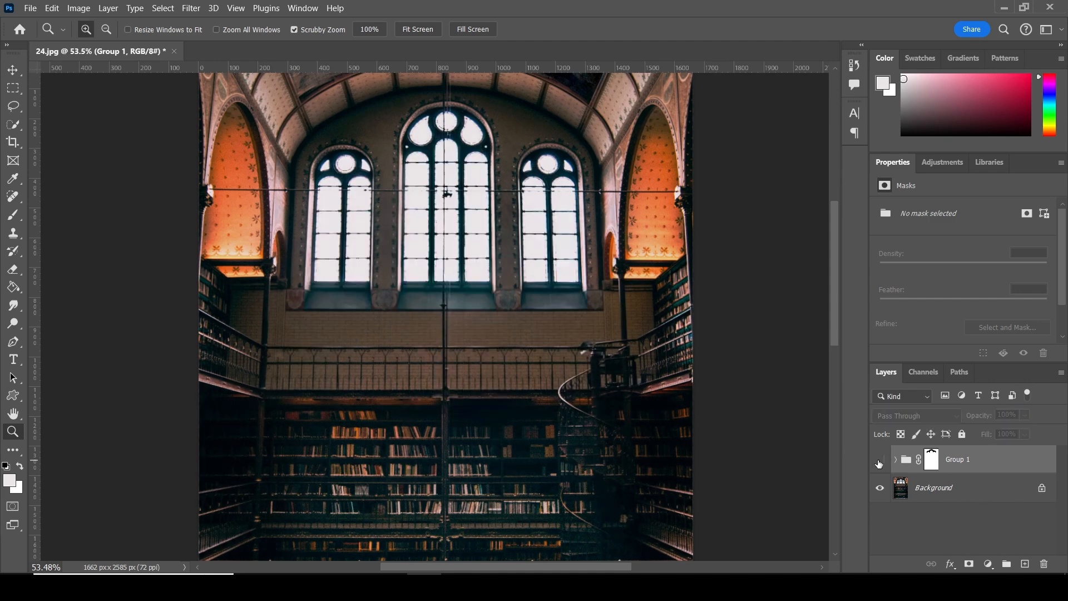
left_click(880, 462)
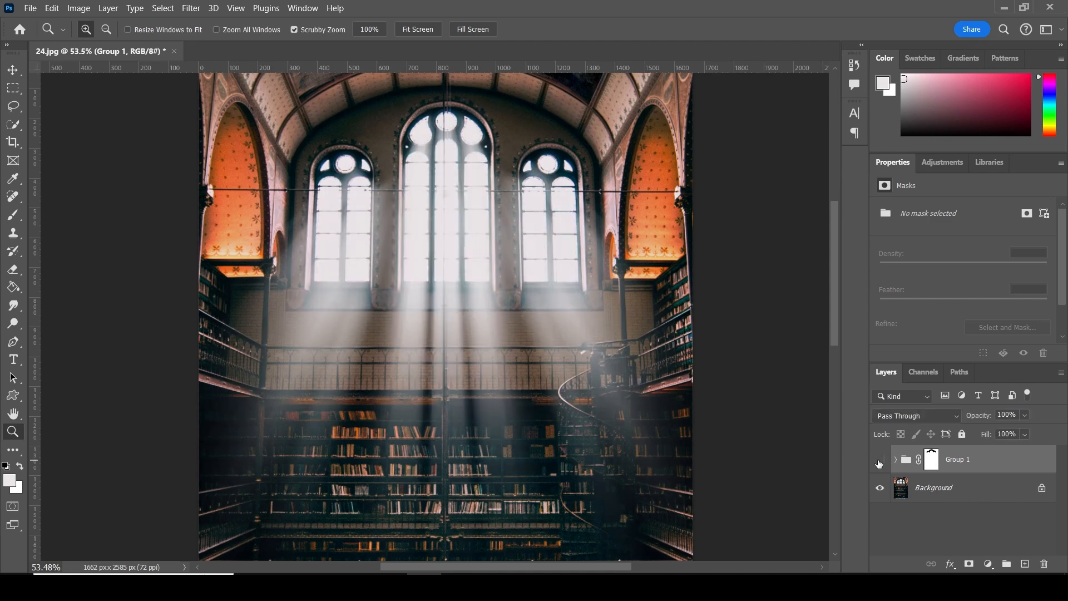
left_click(880, 461)
left_click(880, 462)
left_click(879, 462)
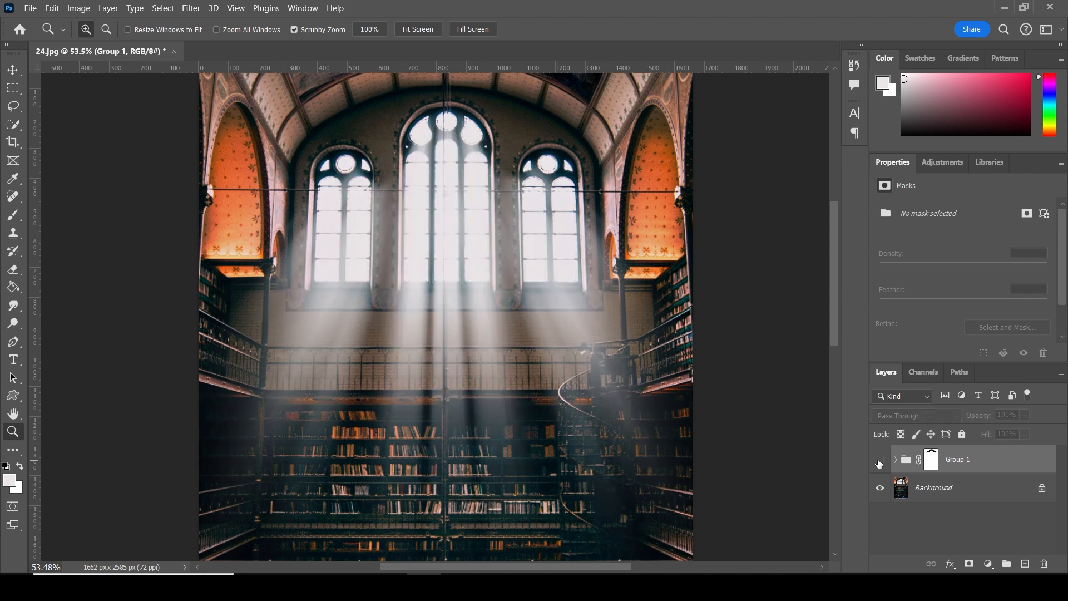
left_click(879, 462)
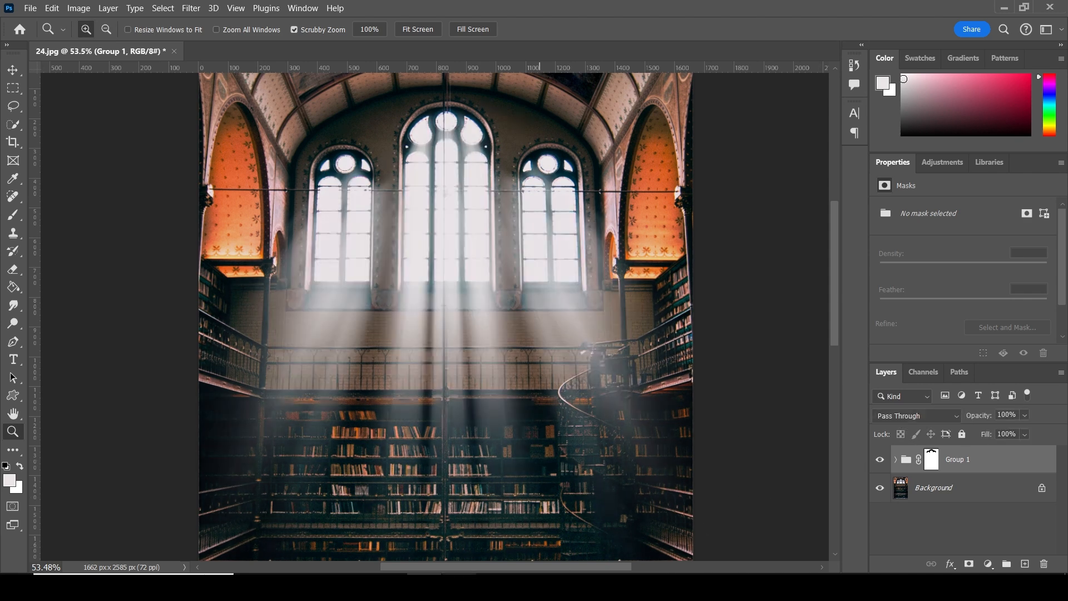